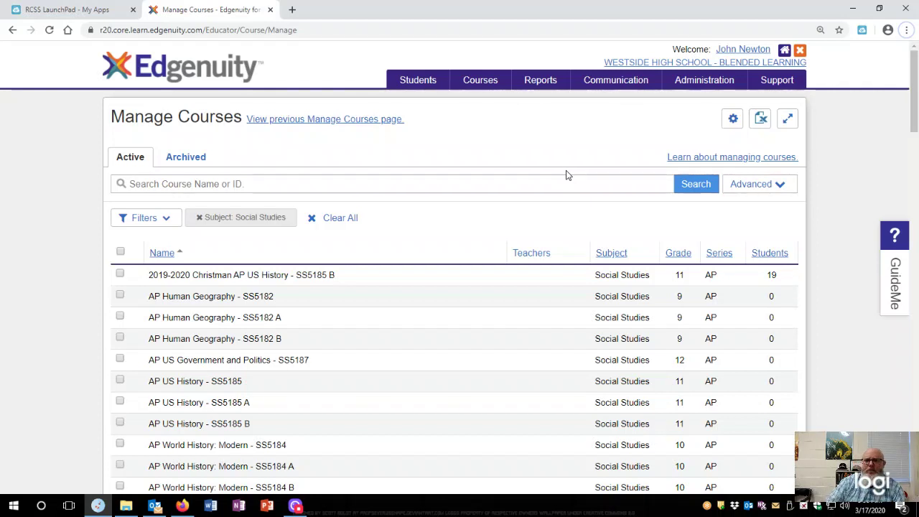
Step: Return to Edgenuity's Manage Courses page to show the course list
{"action": "left_click", "coordinate": [480, 81]}
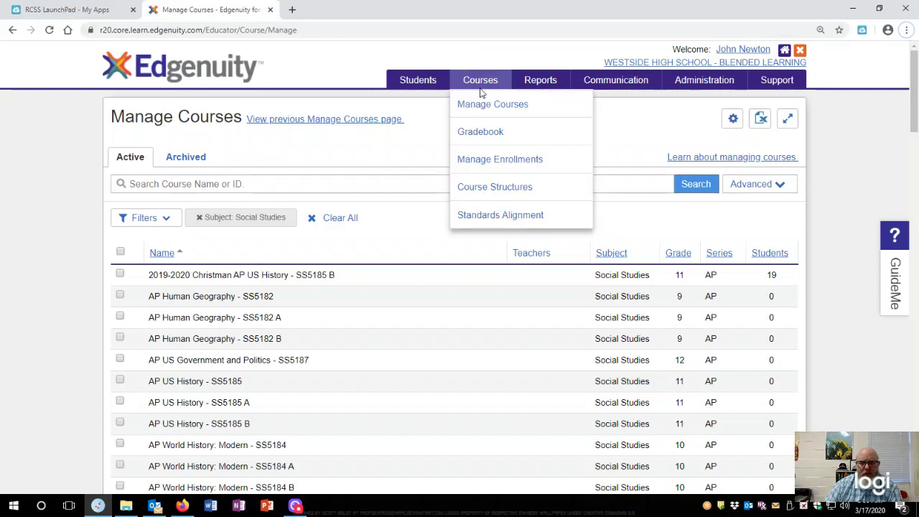
{"action": "left_click", "coordinate": [46, 9]}
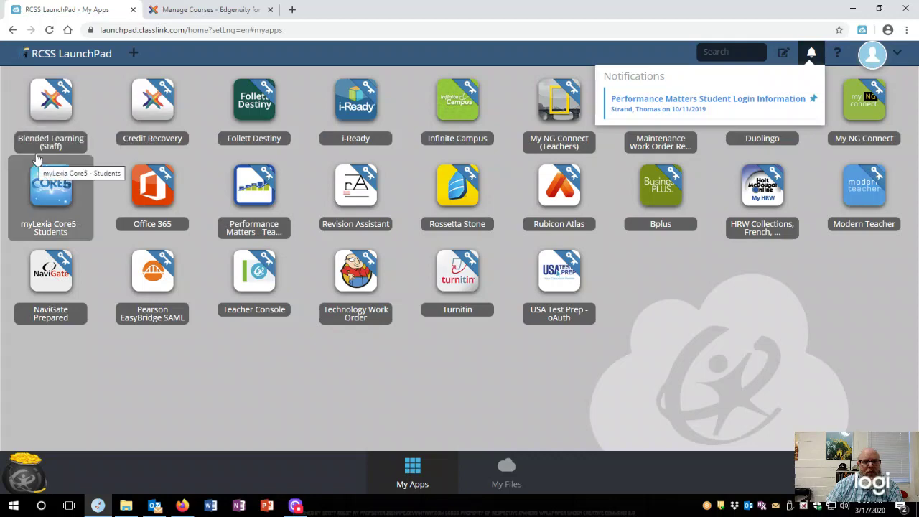
{"action": "left_click", "coordinate": [216, 8]}
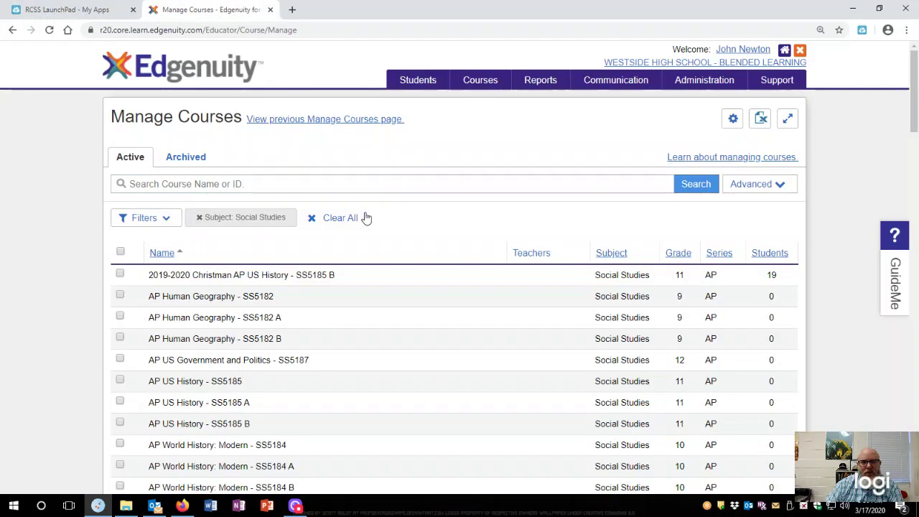
{"action": "mouse_move", "coordinate": [480, 80]}
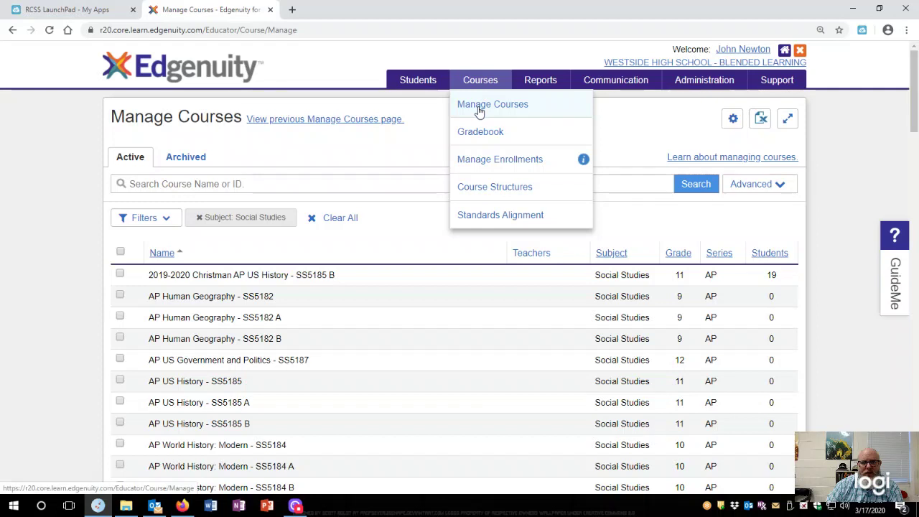
{"action": "left_click", "coordinate": [476, 107]}
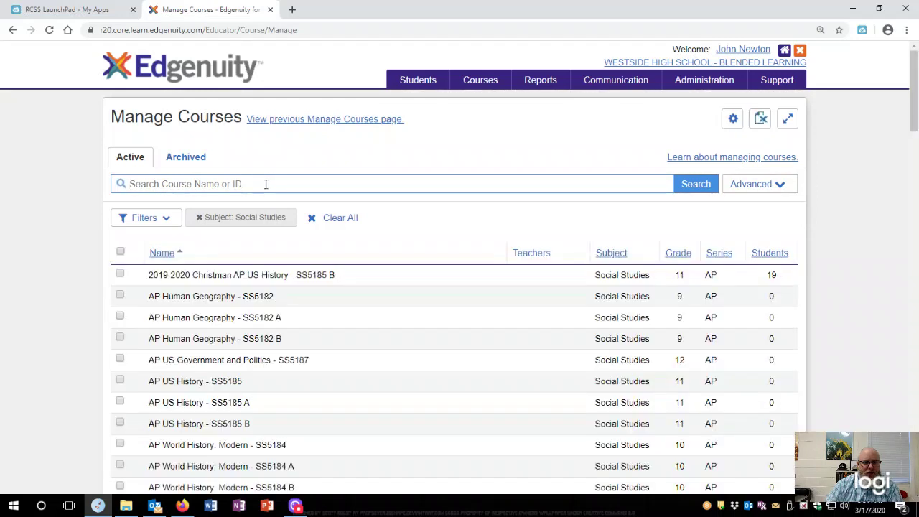
Step: Search the courses for 'Government' and pick GA-GSE Government from the six results
{"action": "type", "text": "US Gov"}
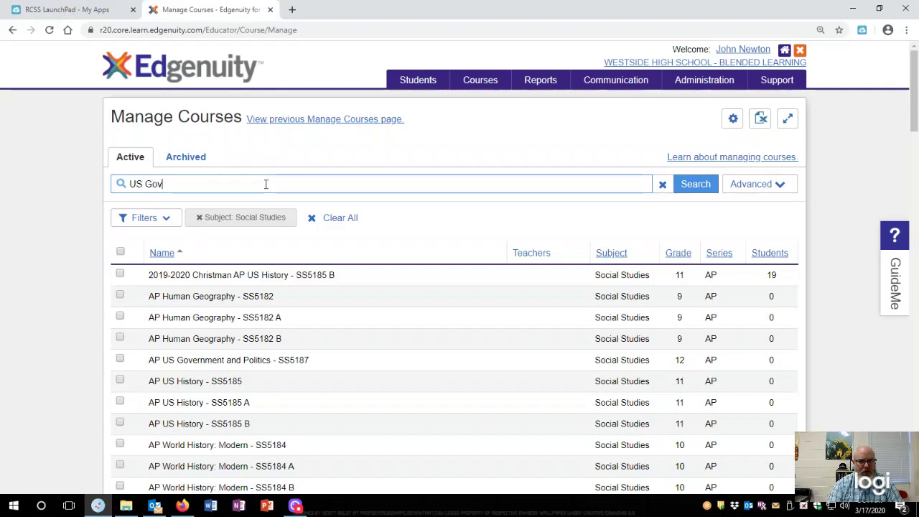
{"action": "key", "text": "Return"}
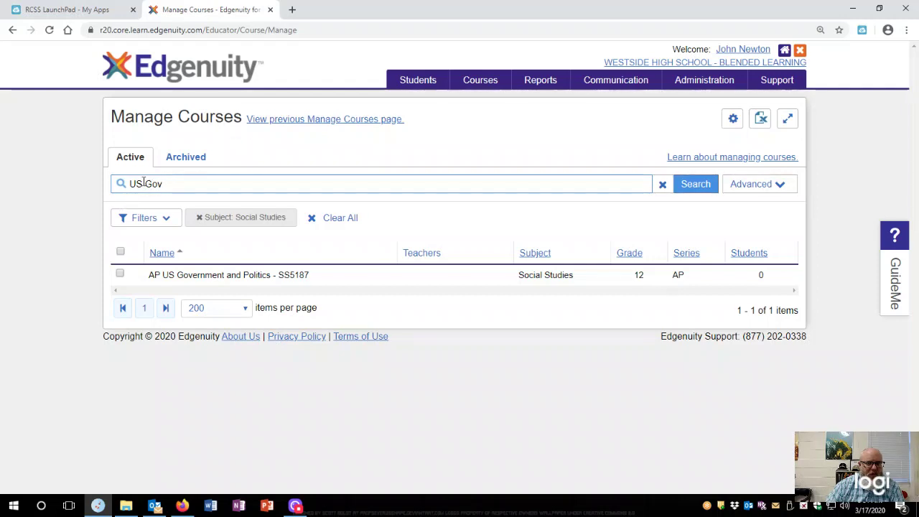
{"action": "double_click", "coordinate": [136, 184]}
{"action": "key", "text": "BackSpace"}
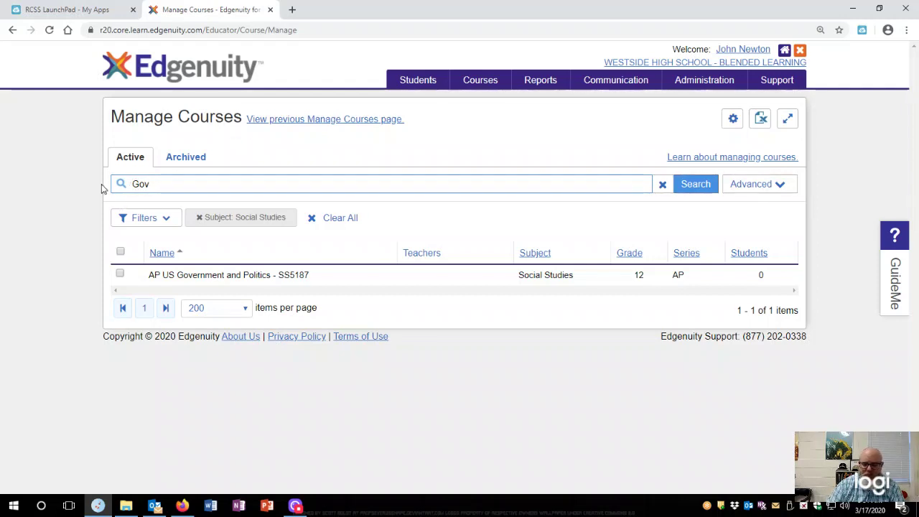
{"action": "key", "text": "Delete"}
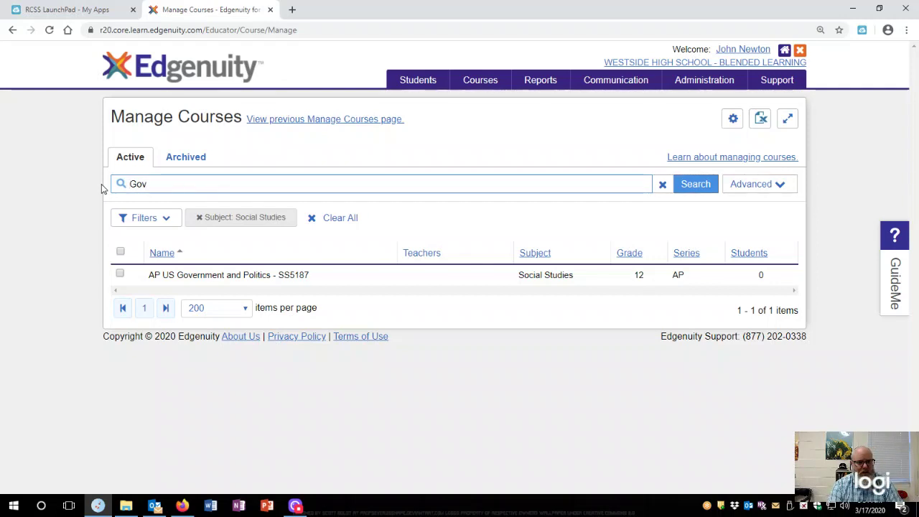
{"action": "type", "text": "ernment"}
{"action": "key", "text": "Return"}
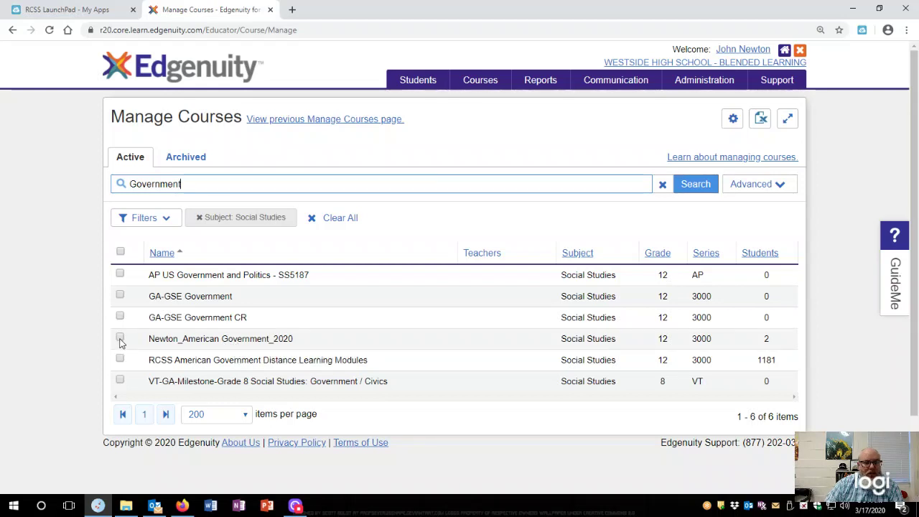
{"action": "left_click", "coordinate": [120, 298]}
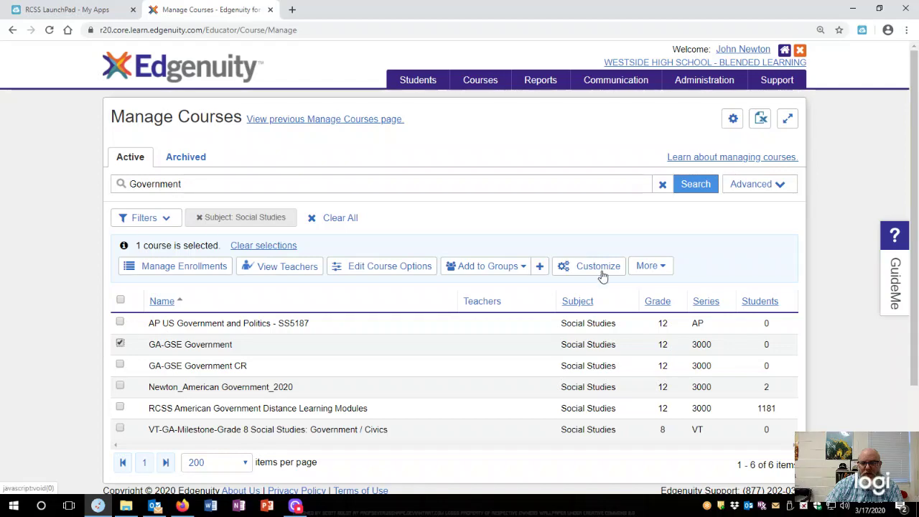
Step: Customize GA-GSE Government by creating a new course based on it
{"action": "left_click", "coordinate": [602, 275]}
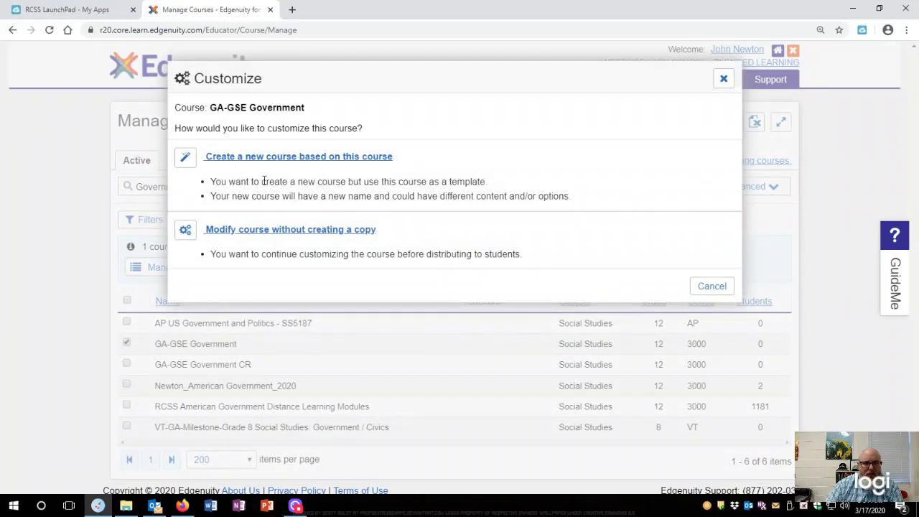
{"action": "left_click", "coordinate": [303, 163]}
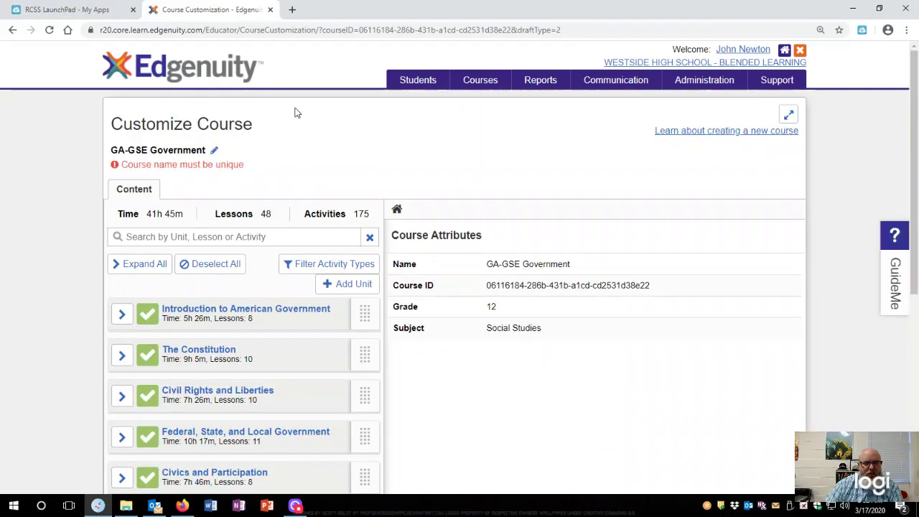
Step: Rename the course to the teacher's surname plus '_US Government Distance Learning_2020' and save it
{"action": "left_click", "coordinate": [214, 153]}
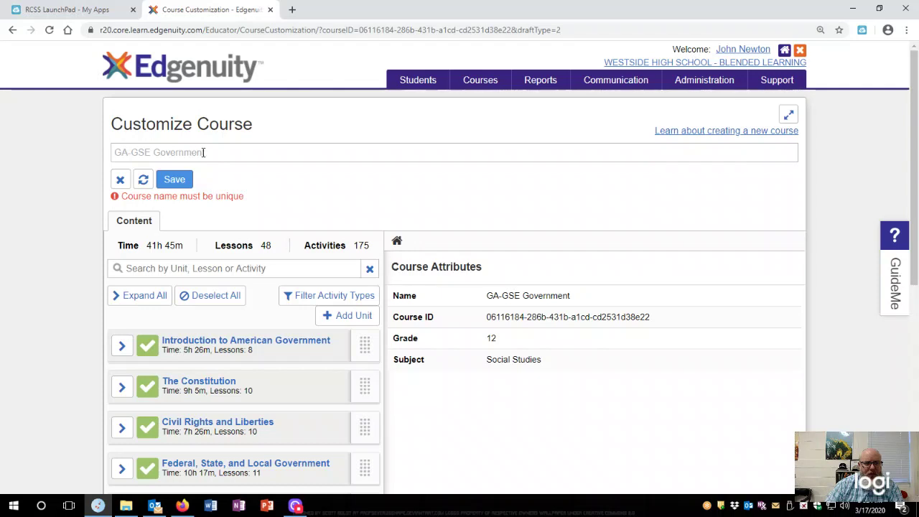
{"action": "left_click_drag", "start_coordinate": [209, 152], "coordinate": [47, 148]}
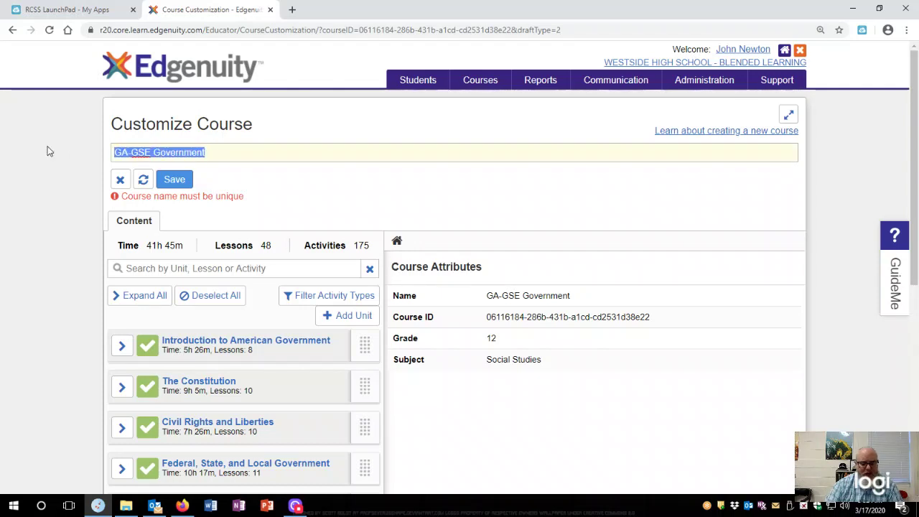
{"action": "type", "text": "Newton_U"}
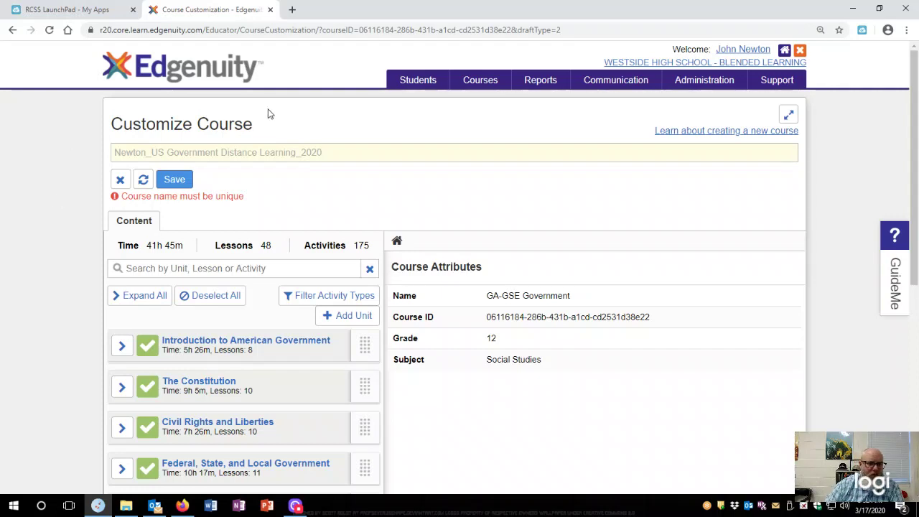
{"action": "left_click", "coordinate": [177, 181]}
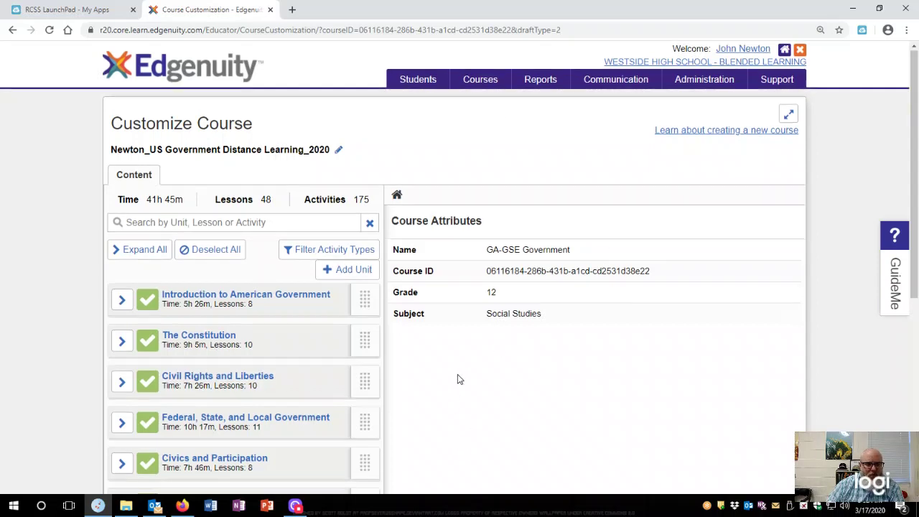
{"action": "scroll", "coordinate": [457, 374], "scroll_direction": "down", "scroll_amount": 1}
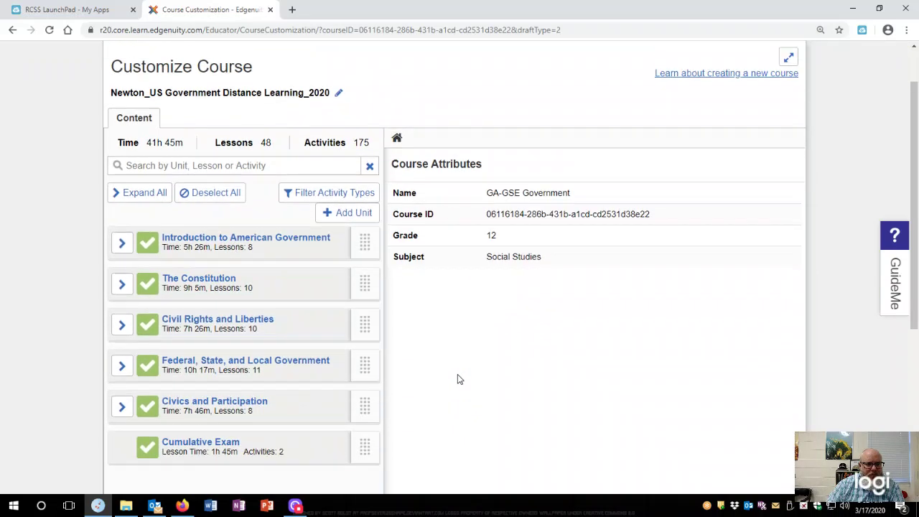
Step: Exclude Introduction, Constitution, Civics and Participation units and the Cumulative Exam; expand Civil Rights and Liberties
{"action": "left_click", "coordinate": [147, 244]}
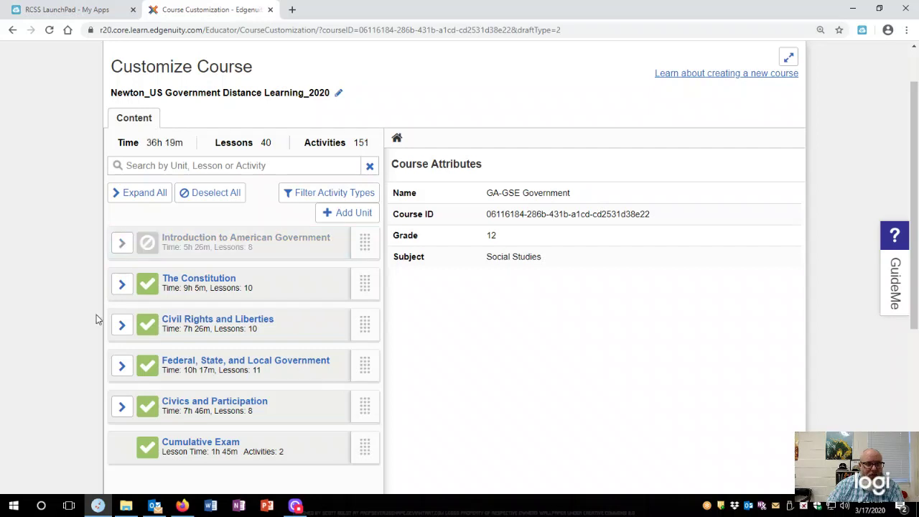
{"action": "left_click", "coordinate": [148, 291]}
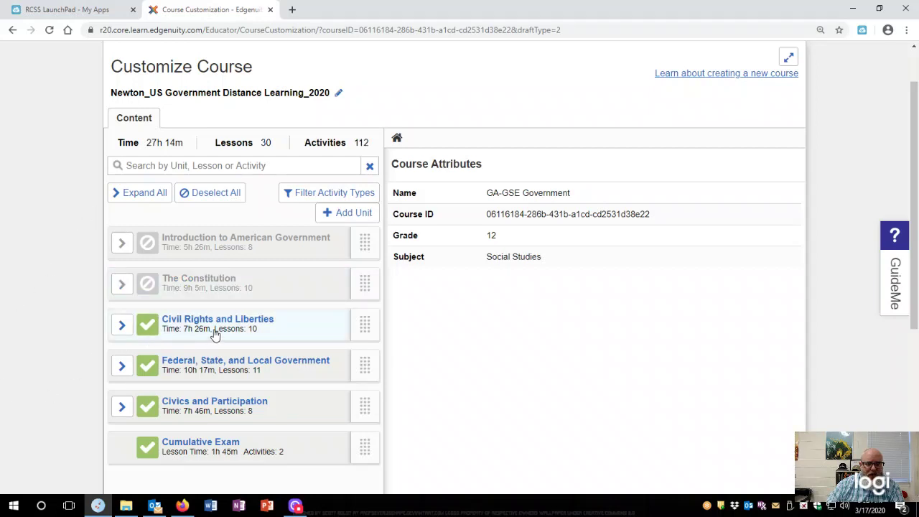
{"action": "left_click", "coordinate": [153, 408]}
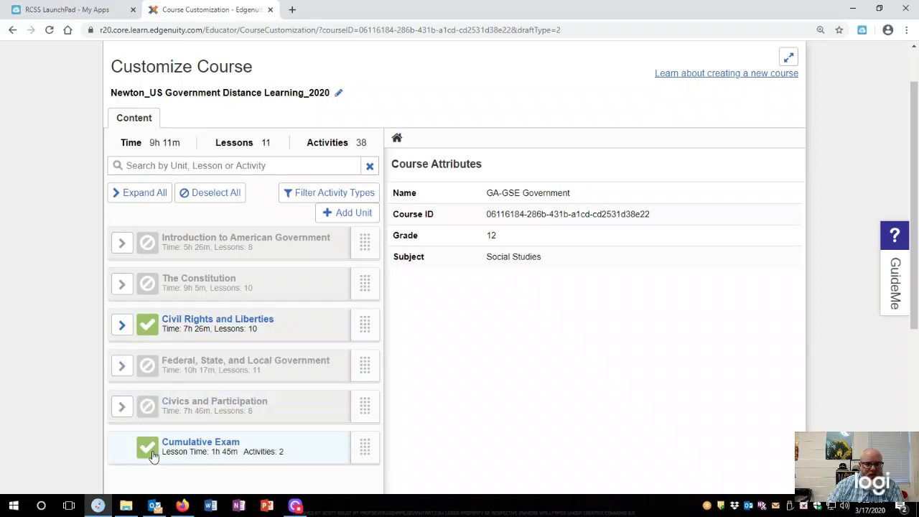
{"action": "left_click", "coordinate": [147, 448]}
{"action": "left_click", "coordinate": [121, 327]}
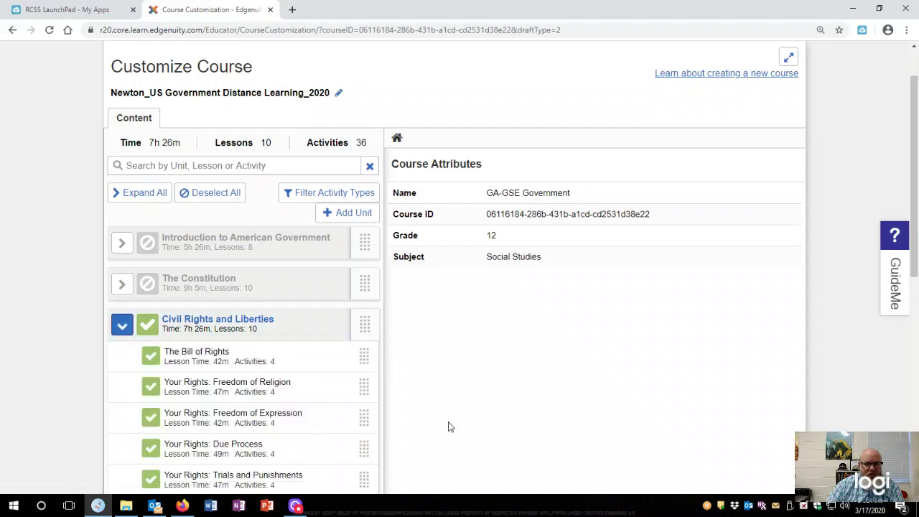
{"action": "scroll", "coordinate": [421, 322], "scroll_direction": "down", "scroll_amount": 3}
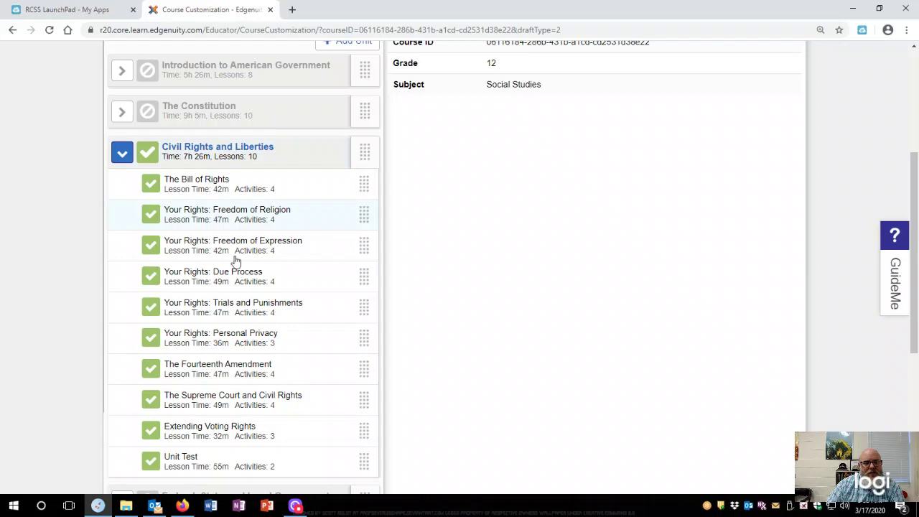
{"action": "scroll", "coordinate": [313, 343], "scroll_direction": "down", "scroll_amount": 1}
{"action": "scroll", "coordinate": [313, 343], "scroll_direction": "down", "scroll_amount": 1}
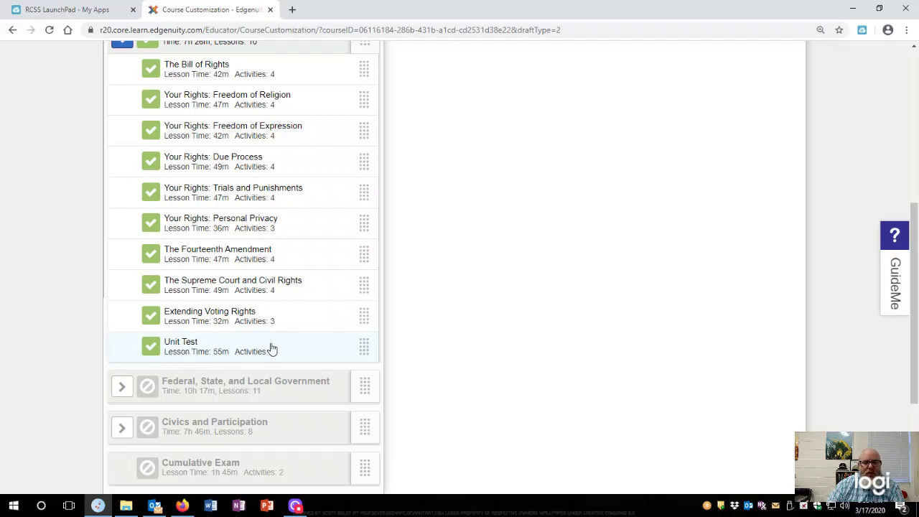
{"action": "scroll", "coordinate": [272, 349], "scroll_direction": "up", "scroll_amount": 3}
{"action": "scroll", "coordinate": [280, 349], "scroll_direction": "up", "scroll_amount": 5}
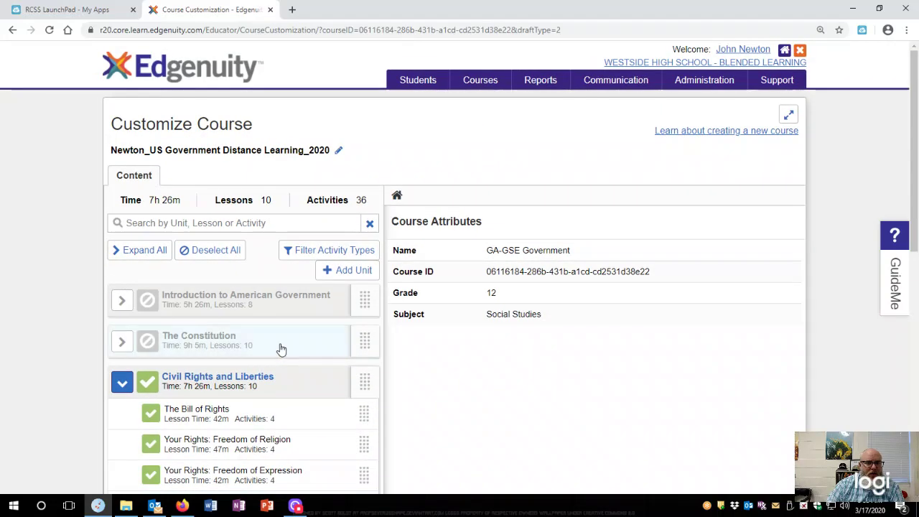
{"action": "scroll", "coordinate": [281, 349], "scroll_direction": "down", "scroll_amount": 2}
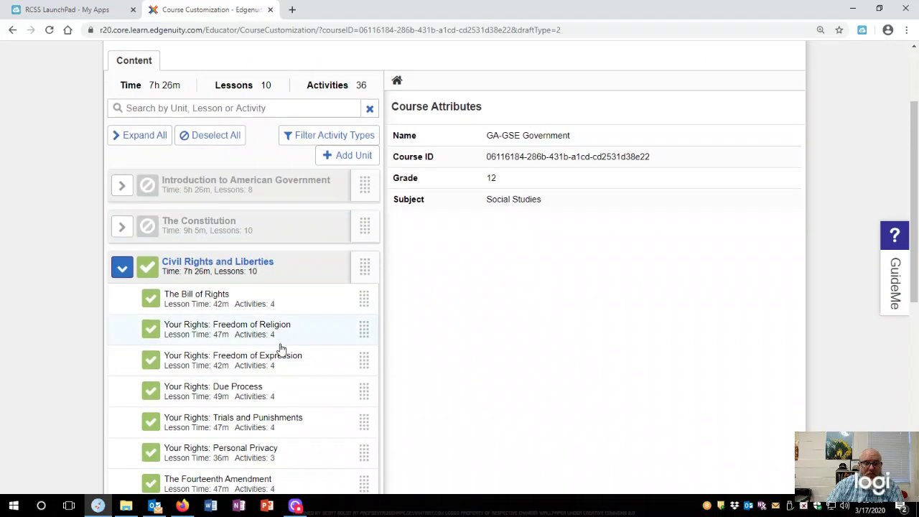
{"action": "scroll", "coordinate": [281, 349], "scroll_direction": "down", "scroll_amount": 2}
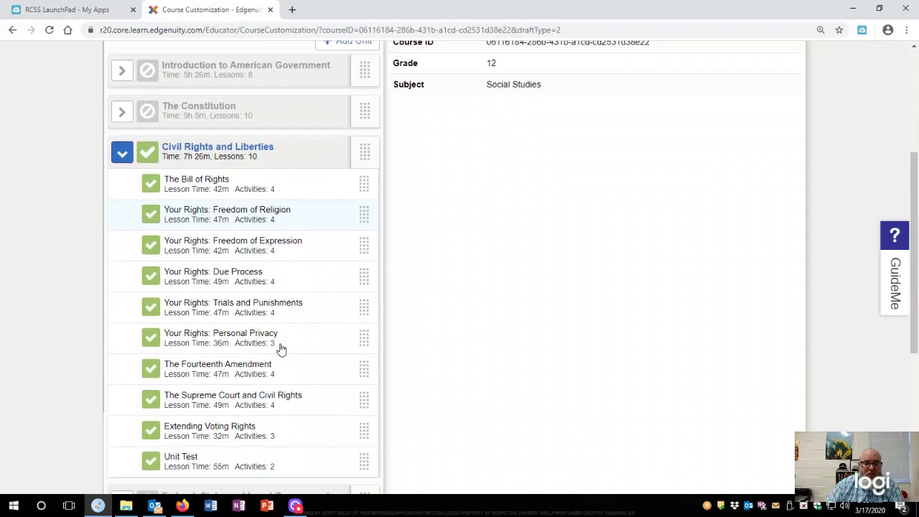
{"action": "left_click", "coordinate": [152, 248]}
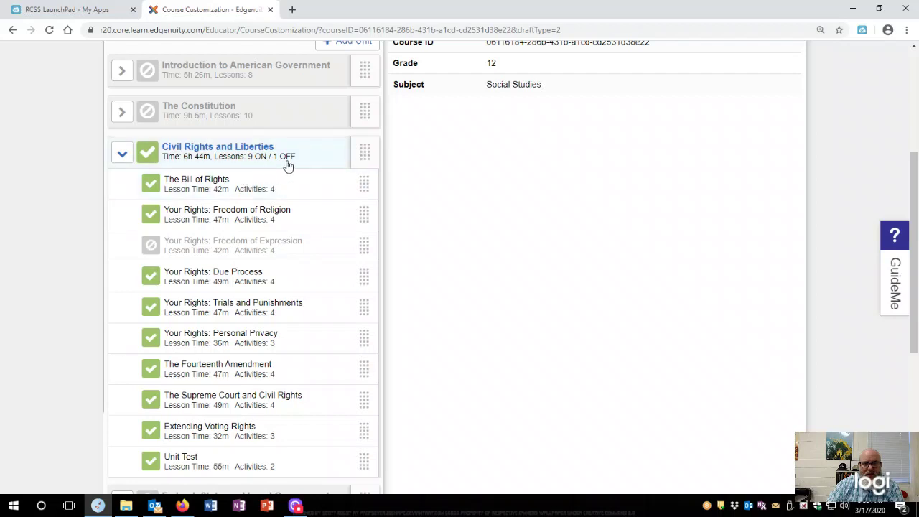
{"action": "left_click", "coordinate": [152, 247]}
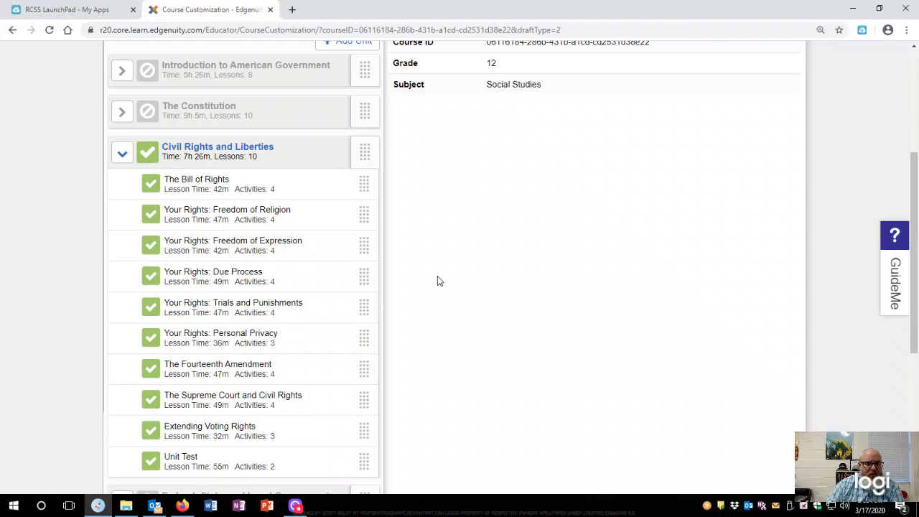
{"action": "left_click", "coordinate": [363, 186]}
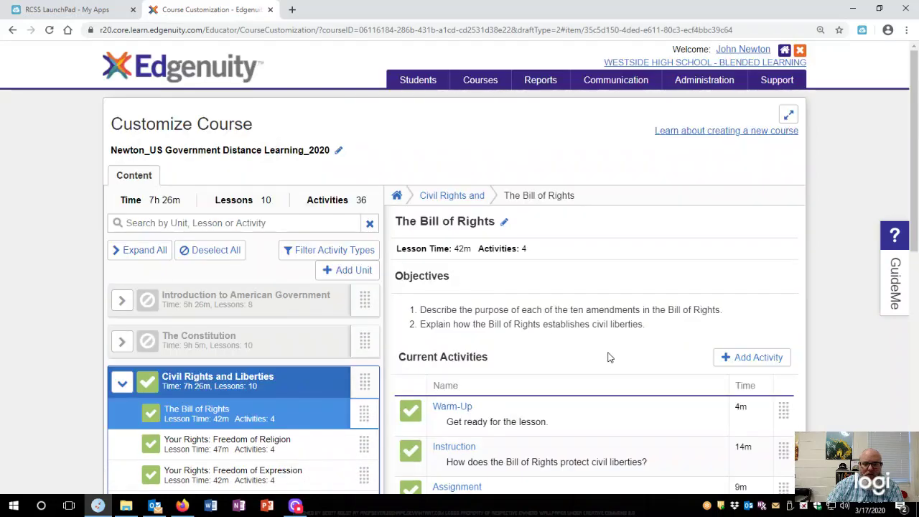
{"action": "scroll", "coordinate": [609, 356], "scroll_direction": "down", "scroll_amount": 3}
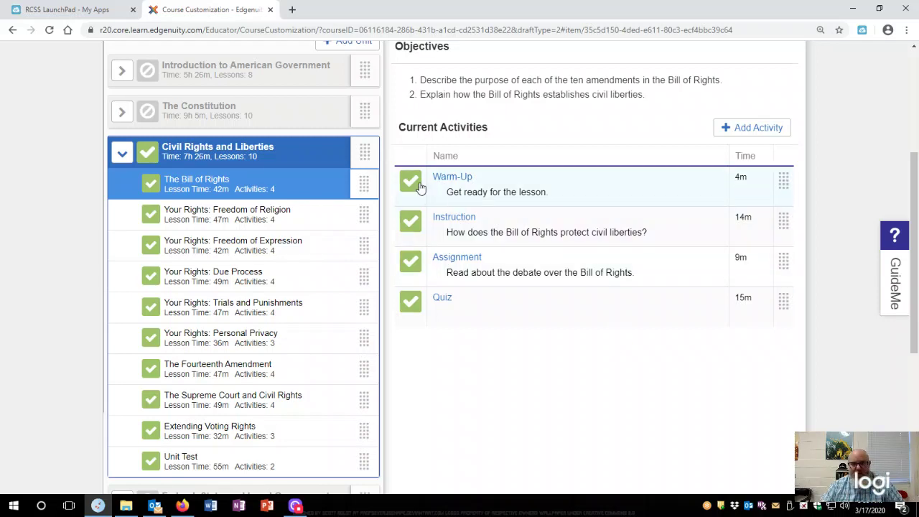
{"action": "left_click", "coordinate": [411, 301]}
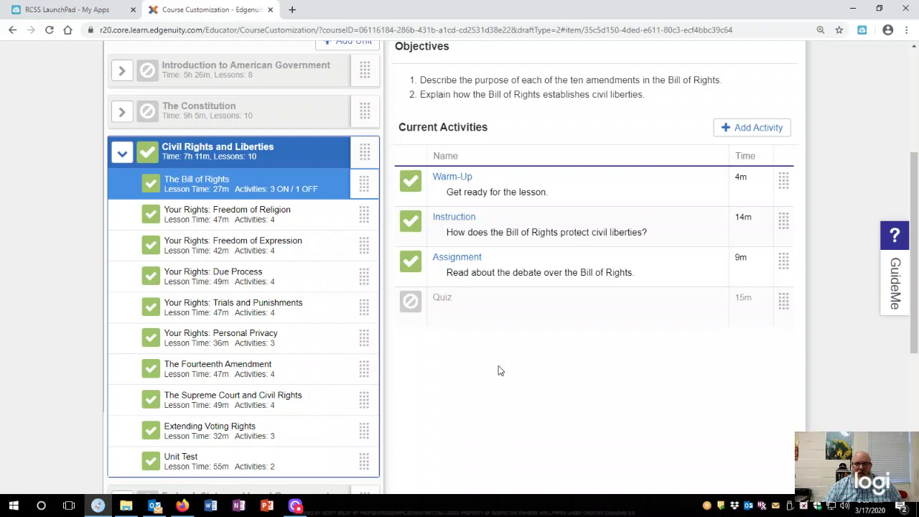
{"action": "left_click", "coordinate": [410, 305]}
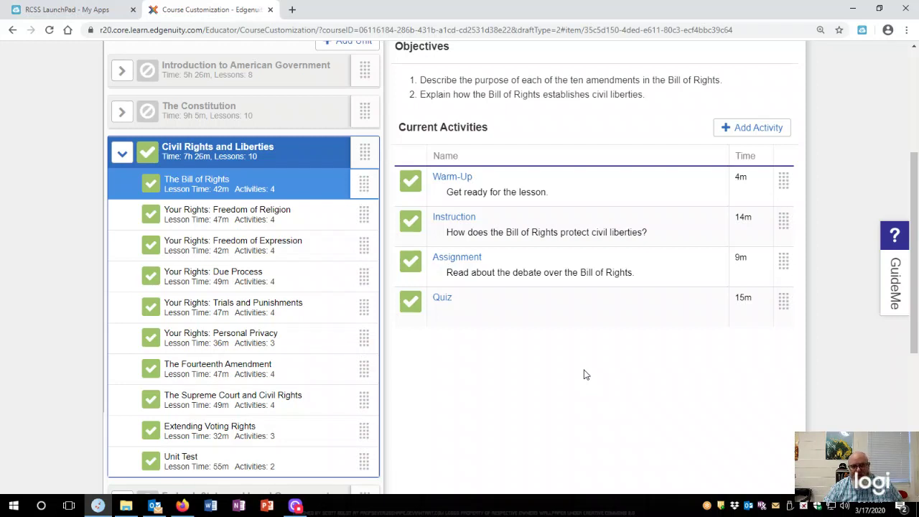
Step: Publish the customized course, then go to its School-Wide Course Options
{"action": "scroll", "coordinate": [584, 374], "scroll_direction": "down", "scroll_amount": 3}
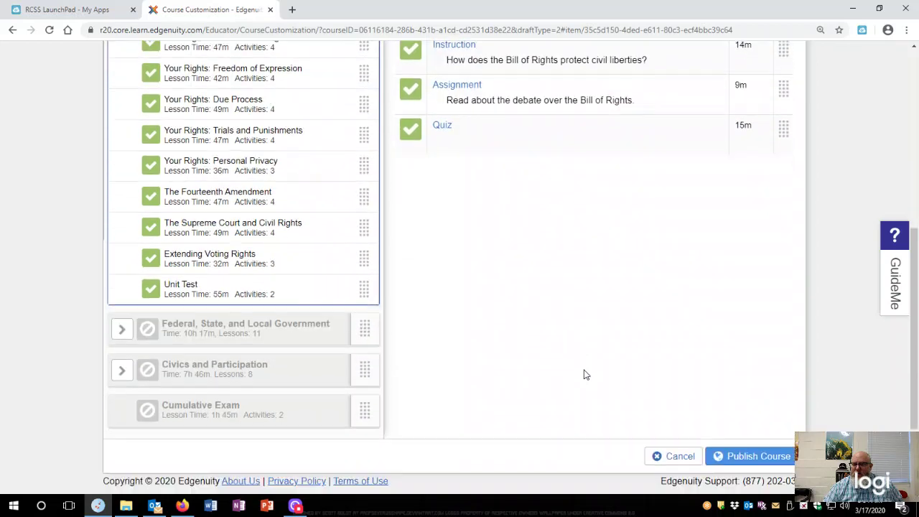
{"action": "scroll", "coordinate": [584, 374], "scroll_direction": "down", "scroll_amount": 1}
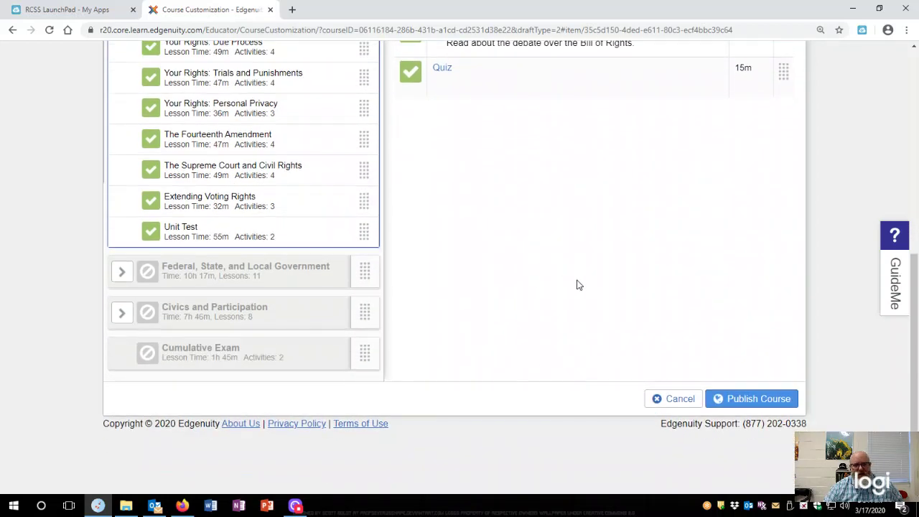
{"action": "scroll", "coordinate": [579, 285], "scroll_direction": "up", "scroll_amount": 3}
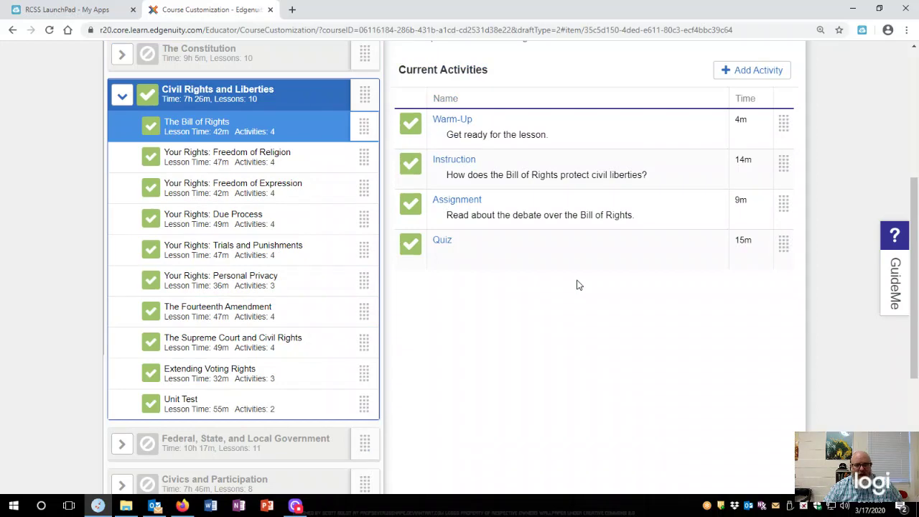
{"action": "scroll", "coordinate": [579, 285], "scroll_direction": "down", "scroll_amount": 4}
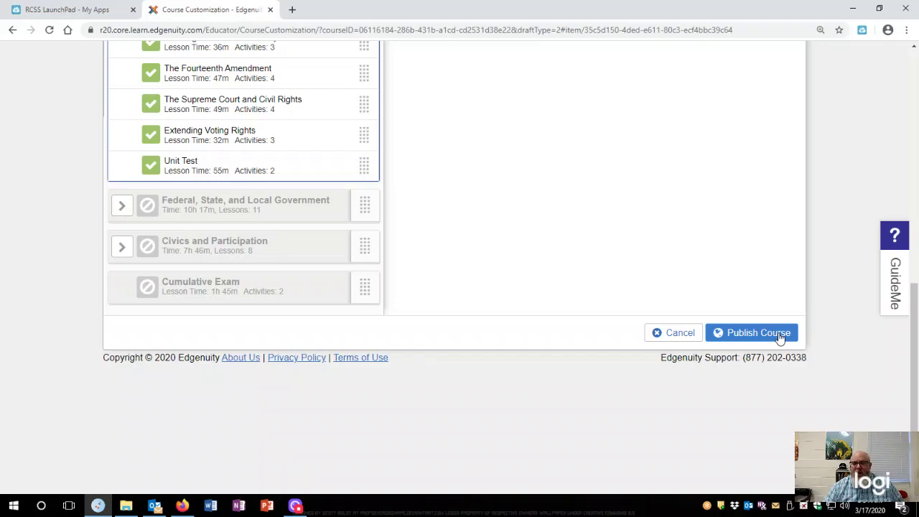
{"action": "left_click", "coordinate": [780, 336]}
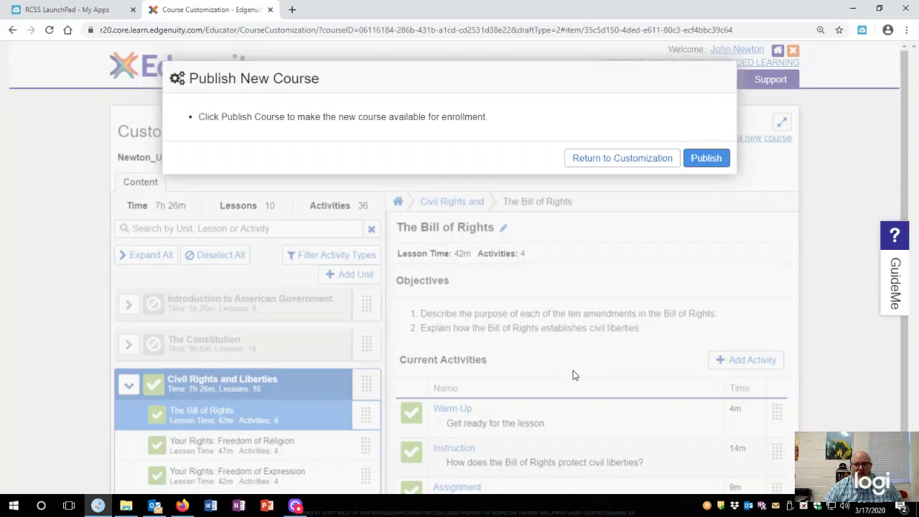
{"action": "left_click", "coordinate": [707, 159]}
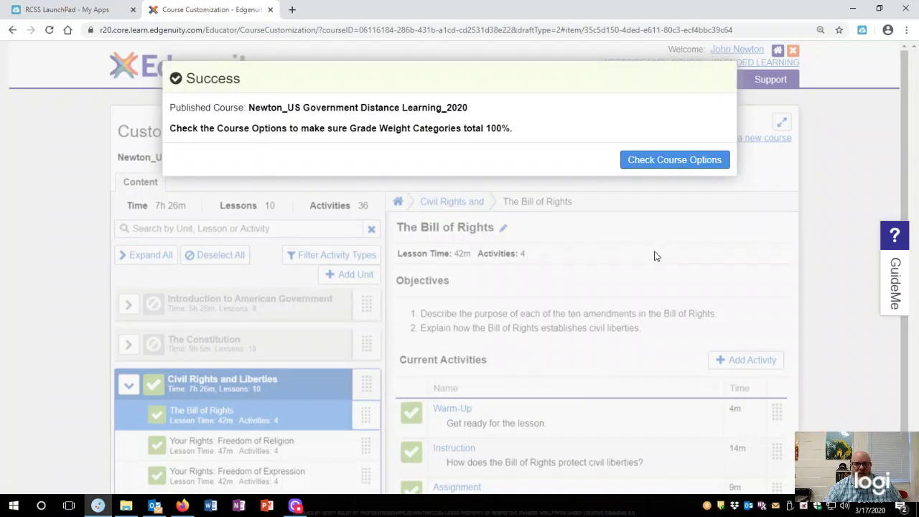
{"action": "left_click", "coordinate": [660, 162]}
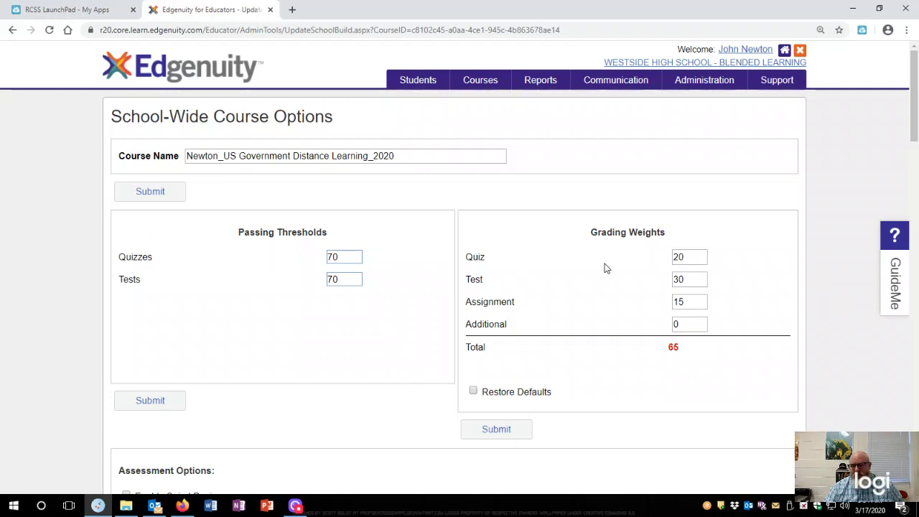
Step: Change the Assignment grading weight from 15 to 50 so the total reads 100
{"action": "left_click_drag", "start_coordinate": [688, 302], "coordinate": [629, 304]}
{"action": "type", "text": "50"}
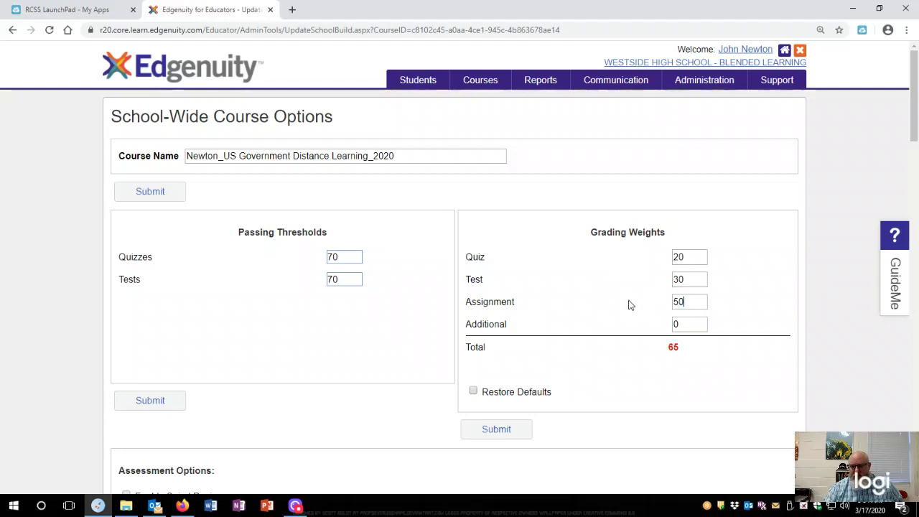
{"action": "left_click", "coordinate": [690, 324]}
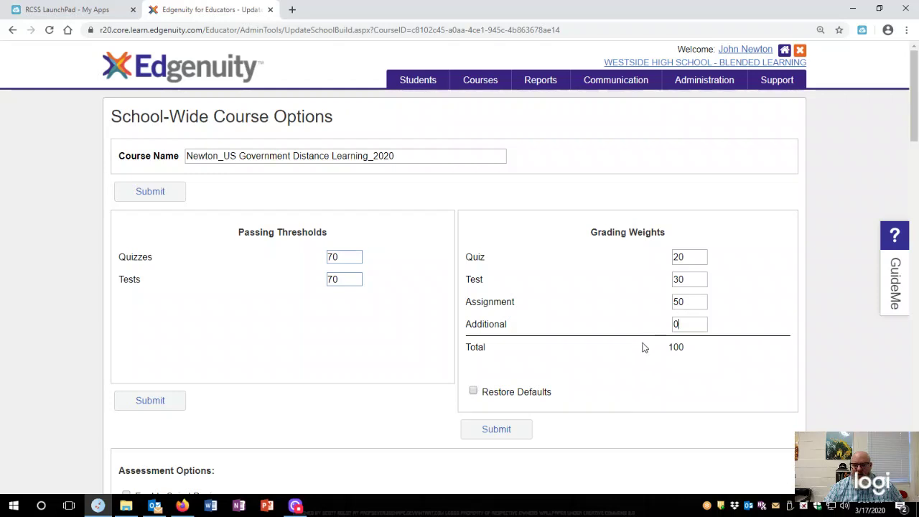
{"action": "scroll", "coordinate": [644, 348], "scroll_direction": "down", "scroll_amount": 2}
{"action": "scroll", "coordinate": [646, 344], "scroll_direction": "down", "scroll_amount": 2}
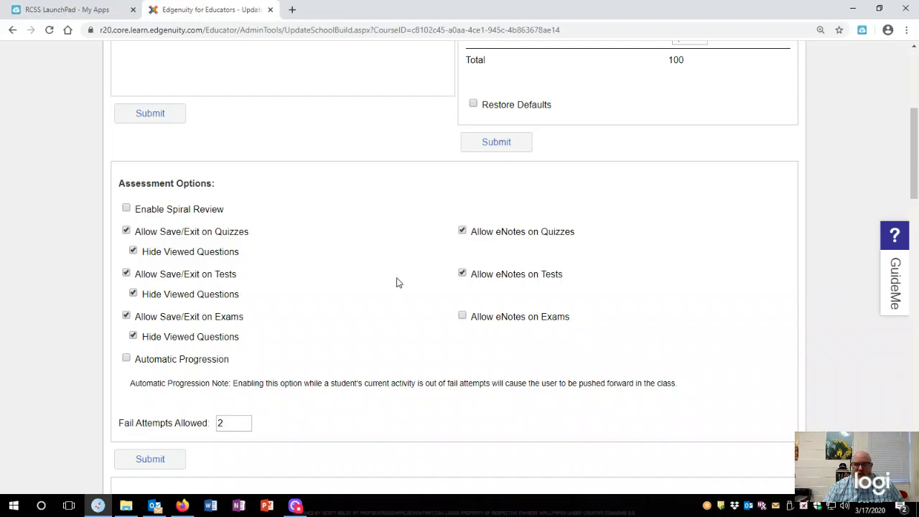
{"action": "scroll", "coordinate": [396, 283], "scroll_direction": "down", "scroll_amount": 3}
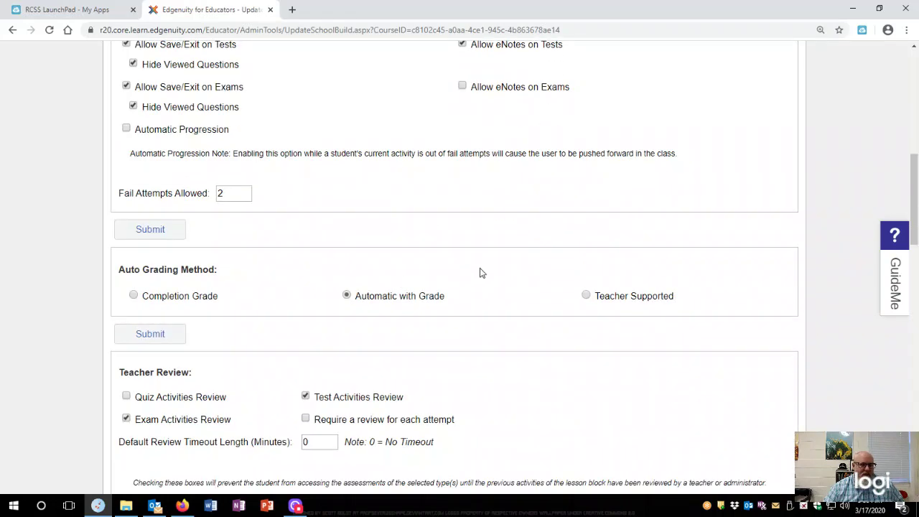
{"action": "scroll", "coordinate": [482, 271], "scroll_direction": "down", "scroll_amount": 3}
{"action": "scroll", "coordinate": [482, 271], "scroll_direction": "down", "scroll_amount": 5}
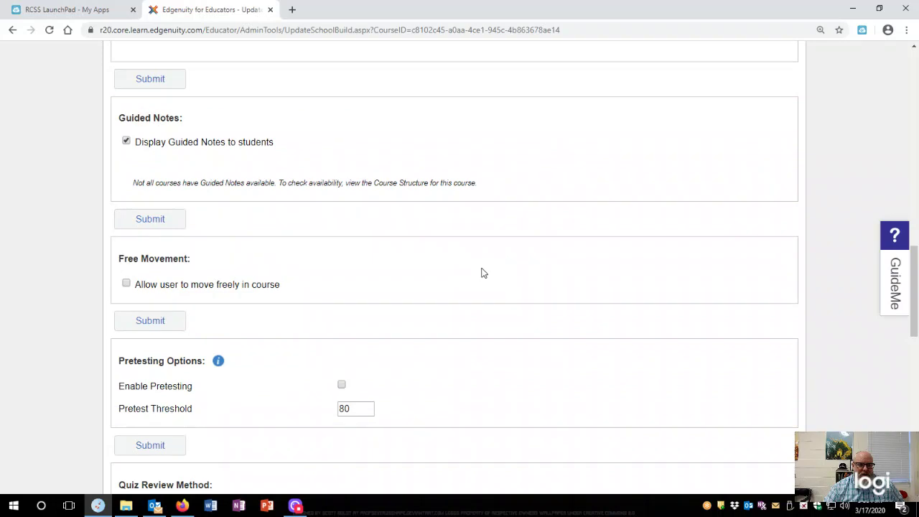
{"action": "scroll", "coordinate": [482, 271], "scroll_direction": "down", "scroll_amount": 4}
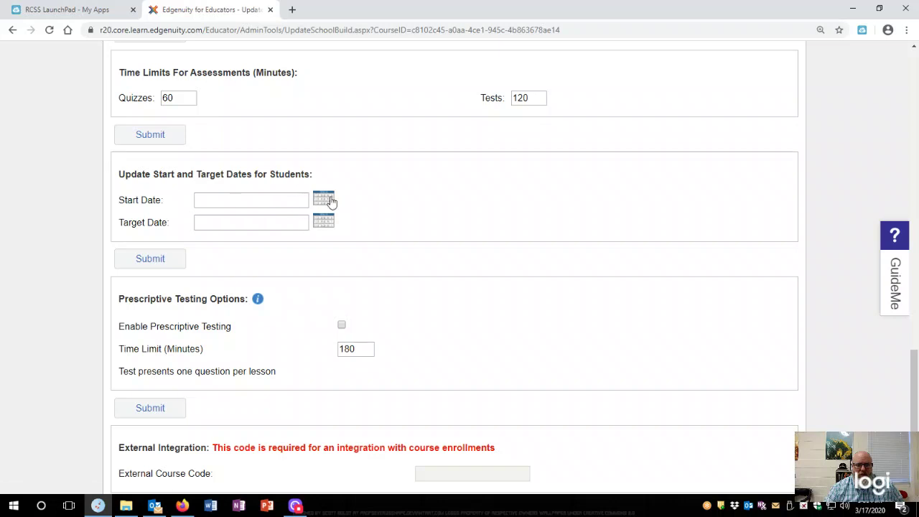
Step: Keep the Start Date at 3/17/2020 and set the Target Date to 4/3/2020
{"action": "mouse_move", "coordinate": [255, 305]}
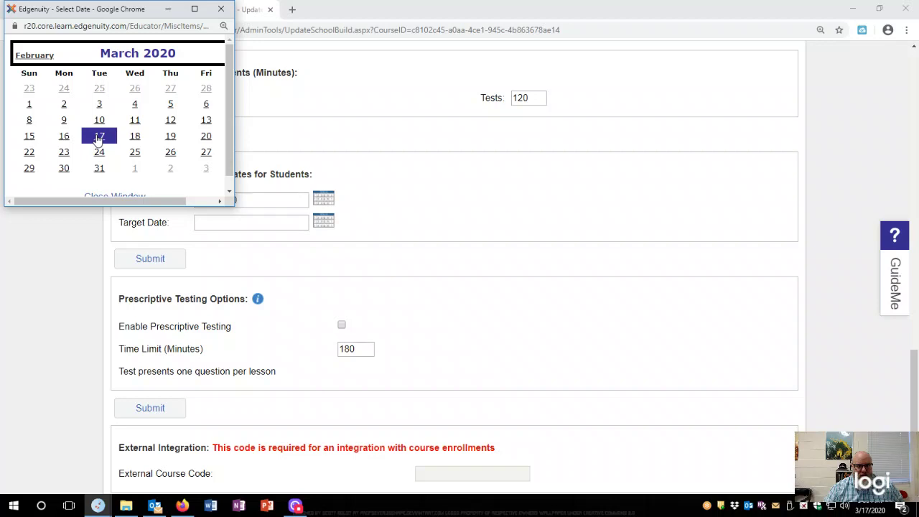
{"action": "left_click", "coordinate": [220, 9]}
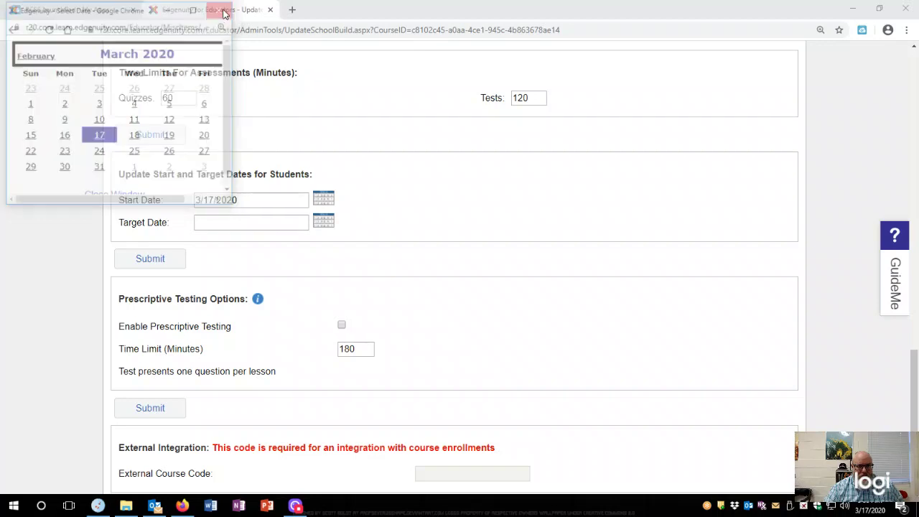
{"action": "left_click", "coordinate": [323, 222]}
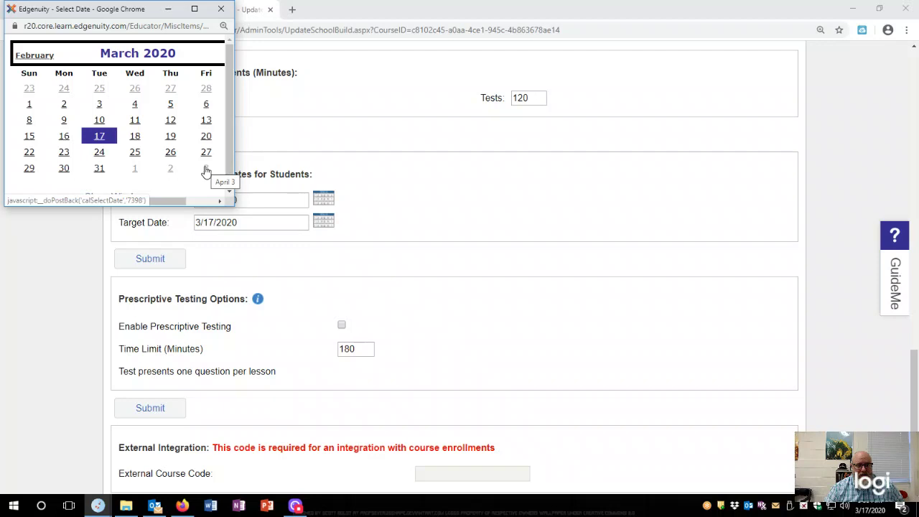
{"action": "scroll", "coordinate": [179, 130], "scroll_direction": "down", "scroll_amount": 1}
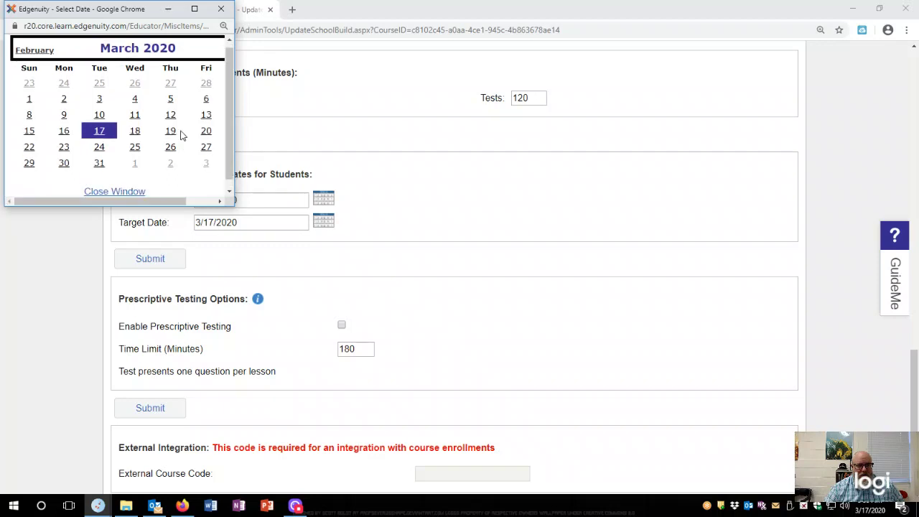
{"action": "scroll", "coordinate": [180, 135], "scroll_direction": "up", "scroll_amount": 1}
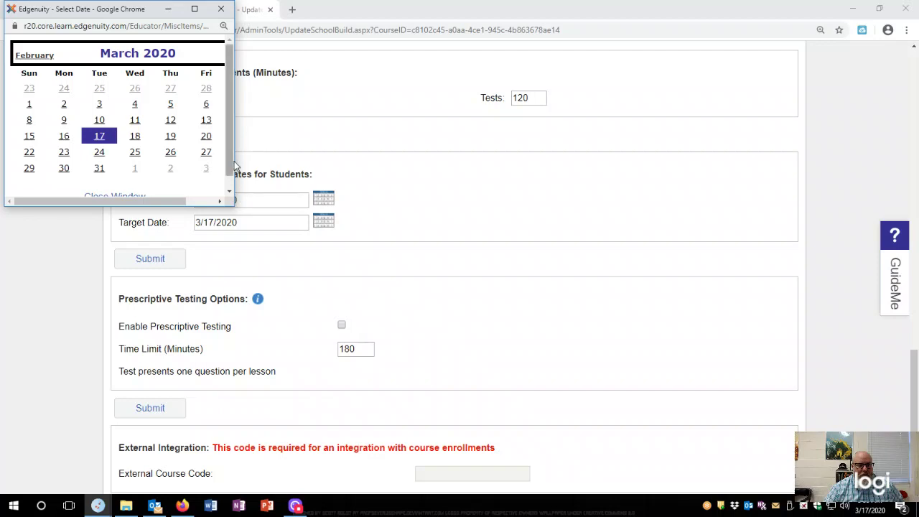
{"action": "left_click_drag", "start_coordinate": [240, 161], "coordinate": [349, 166]}
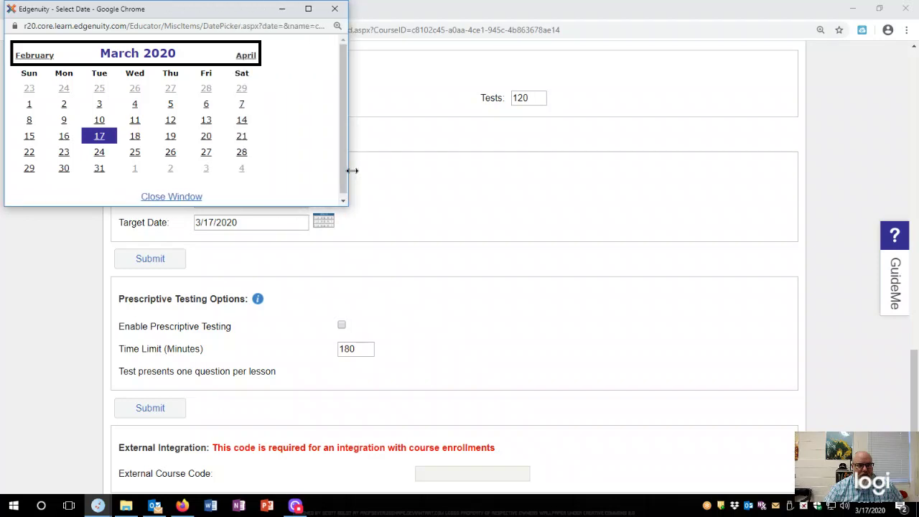
{"action": "left_click", "coordinate": [244, 56]}
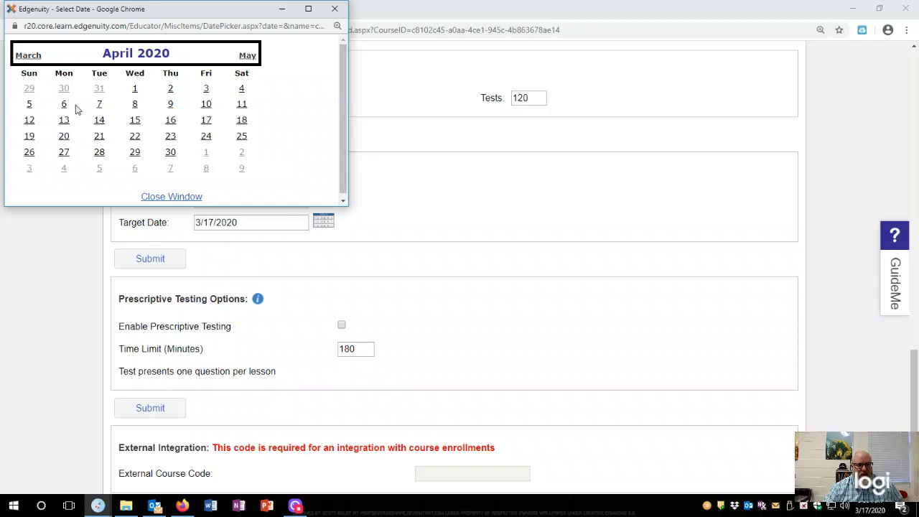
{"action": "left_click", "coordinate": [207, 90]}
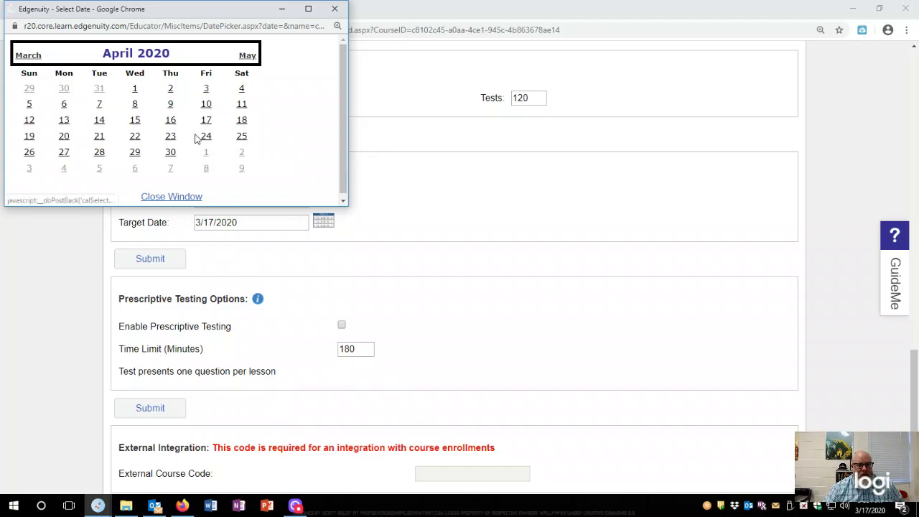
{"action": "left_click", "coordinate": [164, 198]}
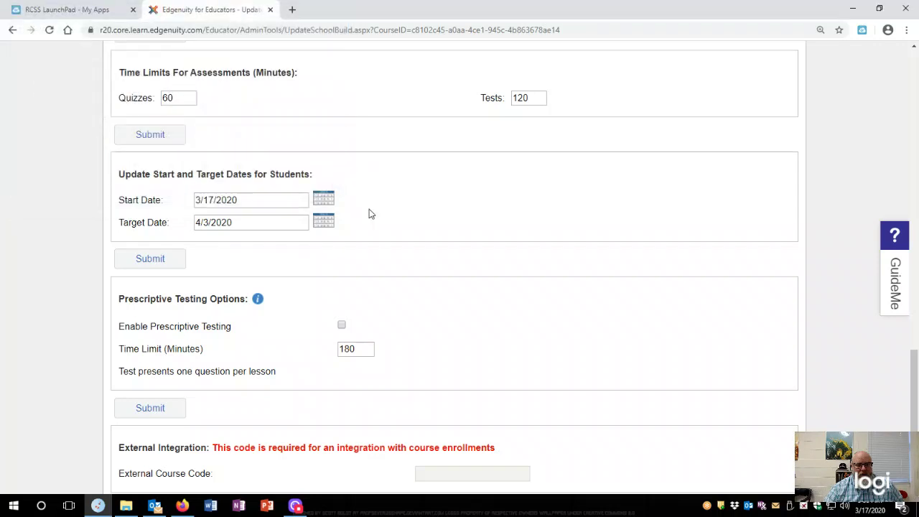
{"action": "scroll", "coordinate": [375, 211], "scroll_direction": "down", "scroll_amount": 5}
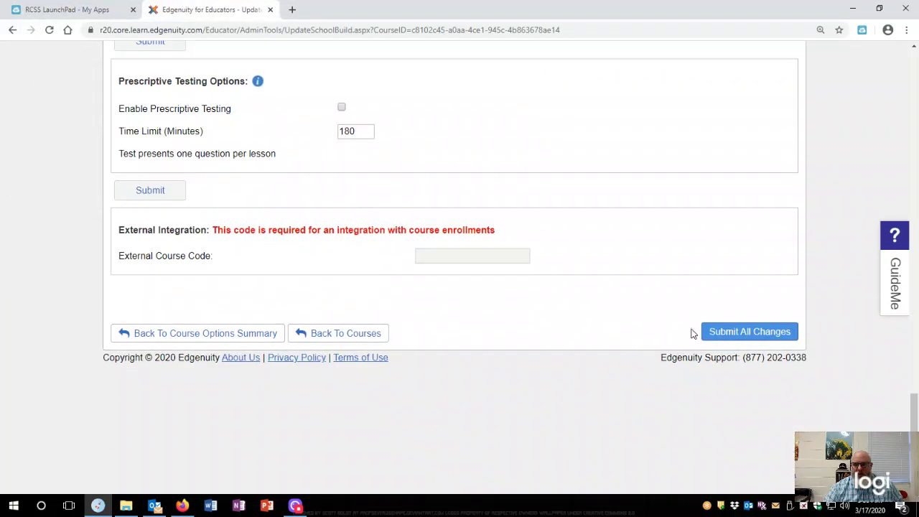
Step: Submit all course option changes and dismiss the Submit Changes dialog
{"action": "left_click", "coordinate": [766, 342]}
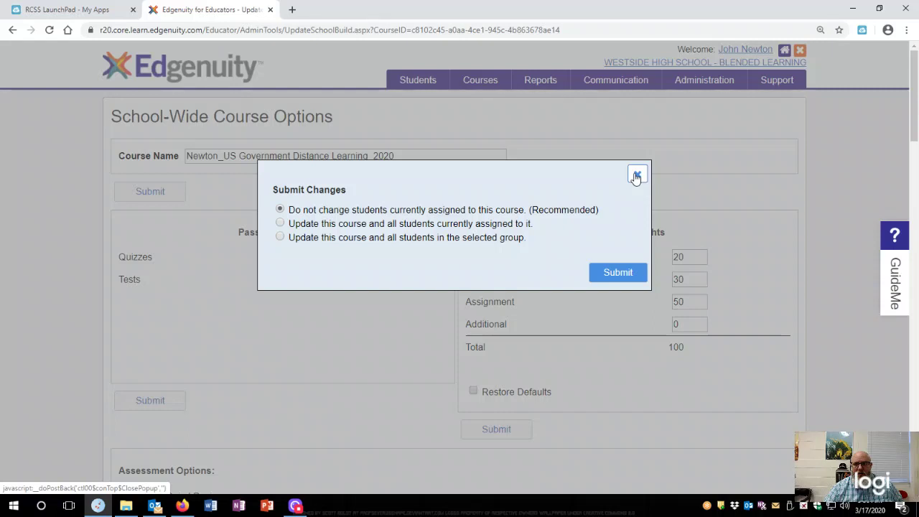
{"action": "left_click", "coordinate": [636, 175]}
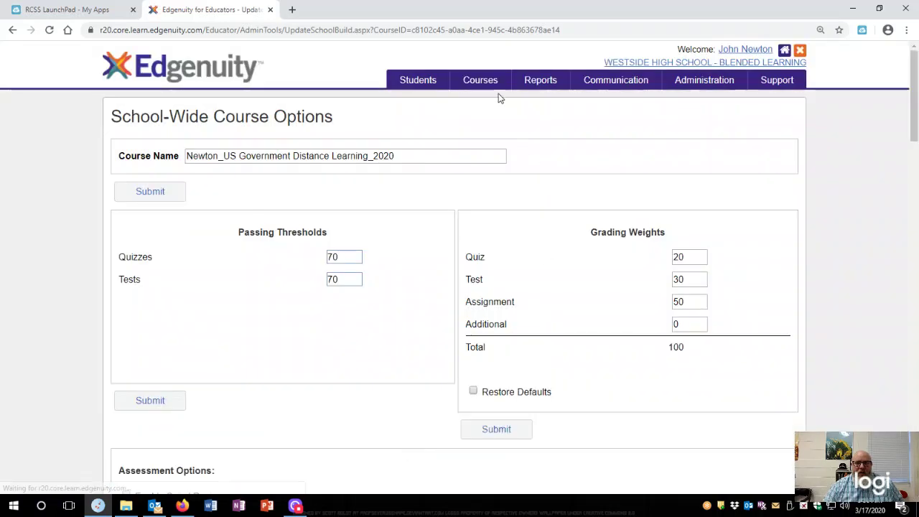